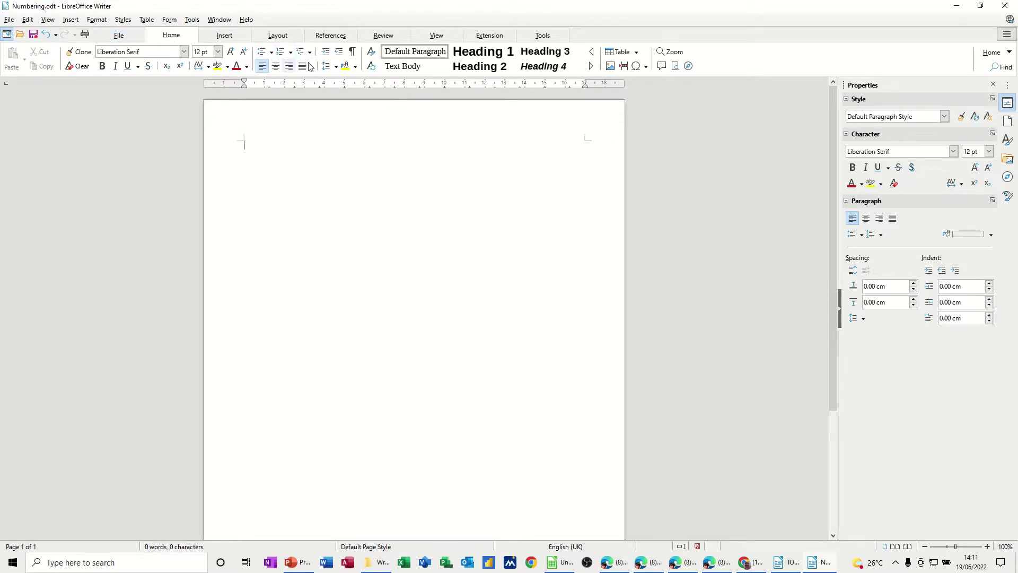
Start a bulleted list in the empty paragraph, browsing the bullet and picture options without changes.
left_click(262, 53)
left_click(271, 53)
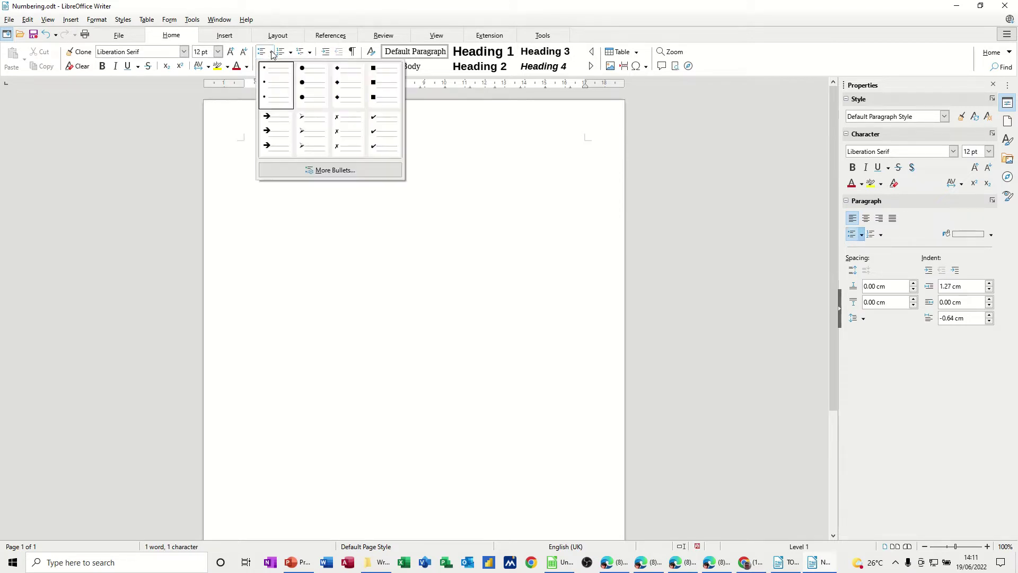
left_click(323, 170)
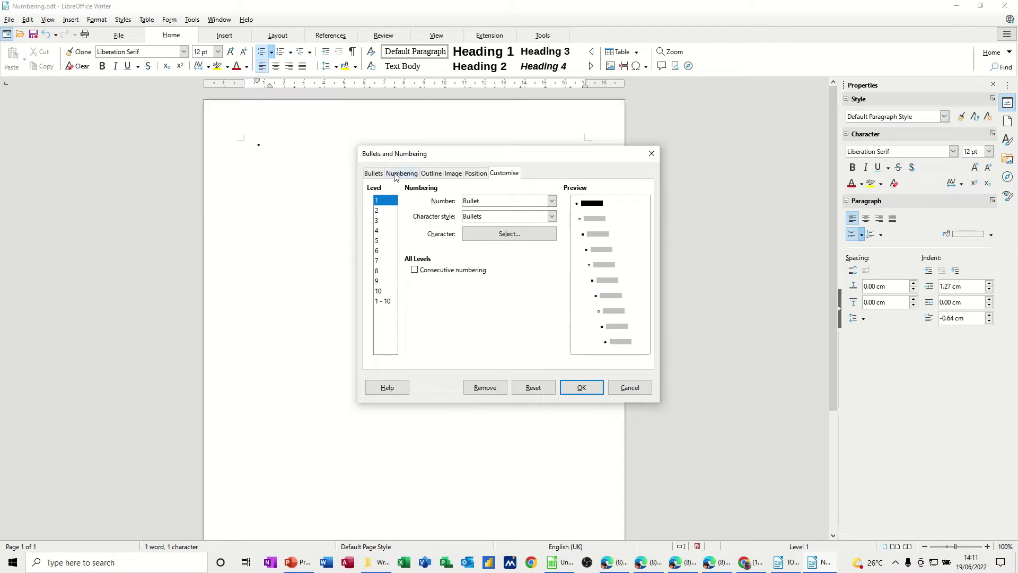
left_click(452, 174)
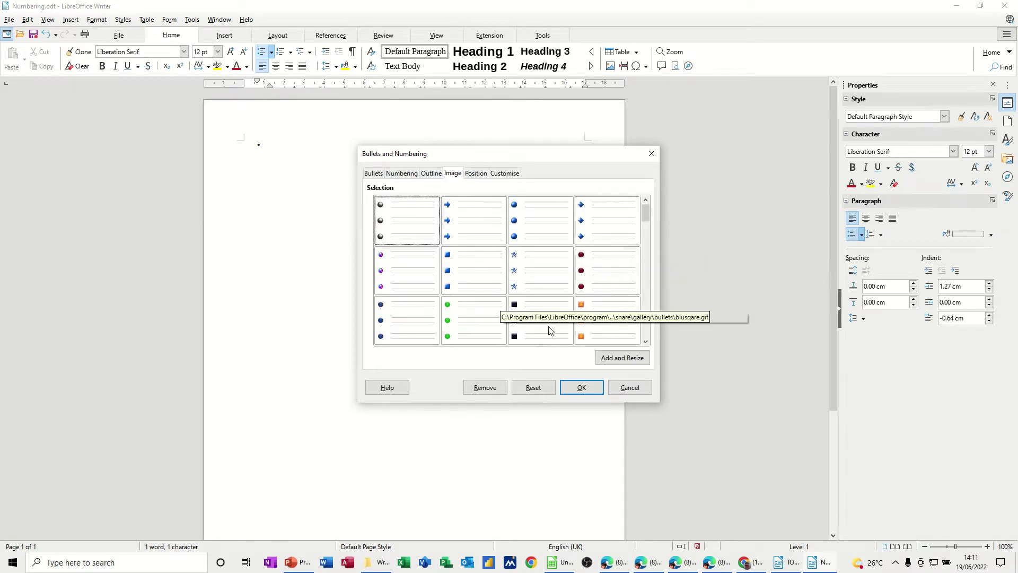
left_click(630, 387)
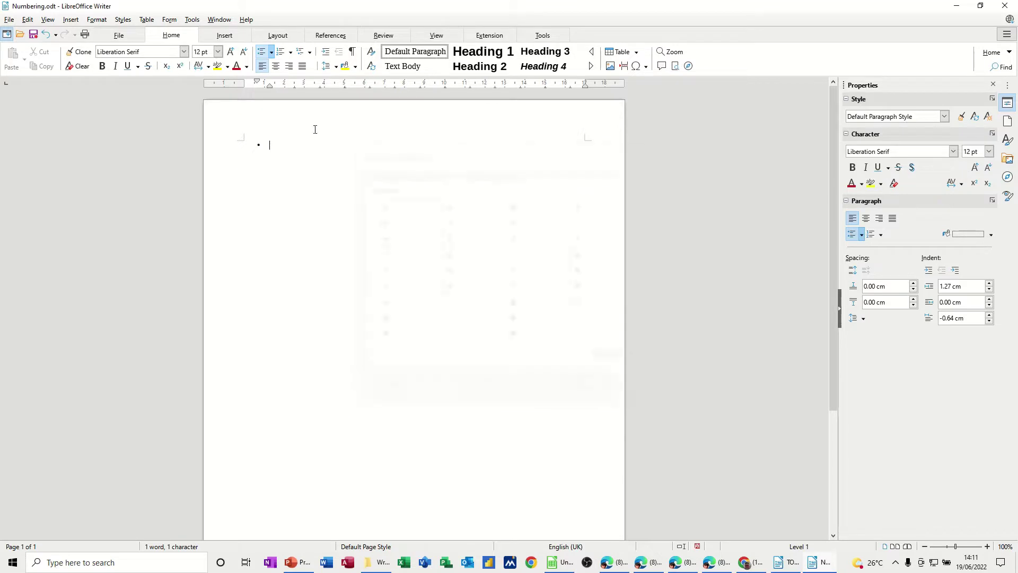
Turn the bullet into a '1.' numbered list, reviewing the numbering settings without changes.
left_click(285, 55)
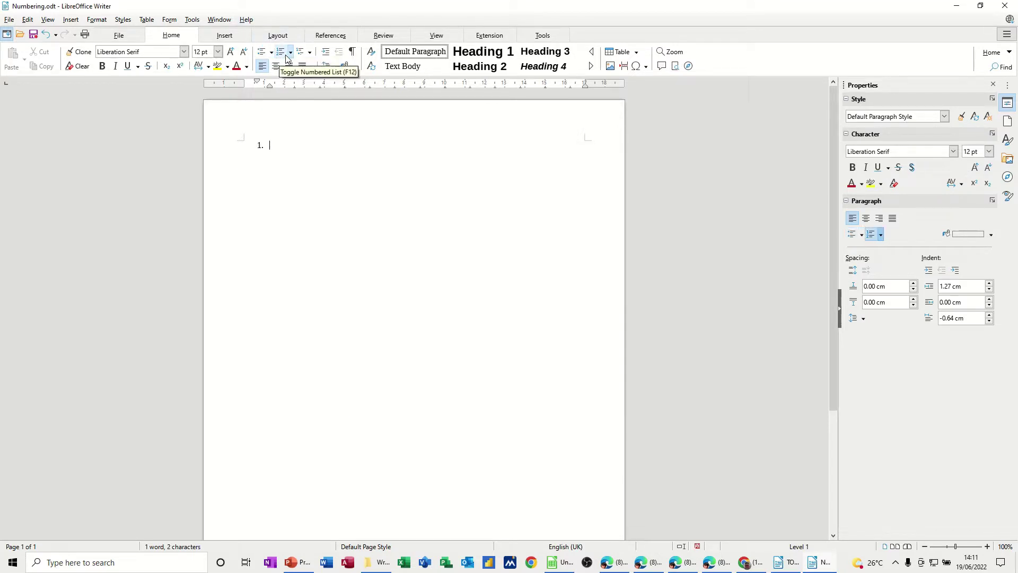
left_click(291, 52)
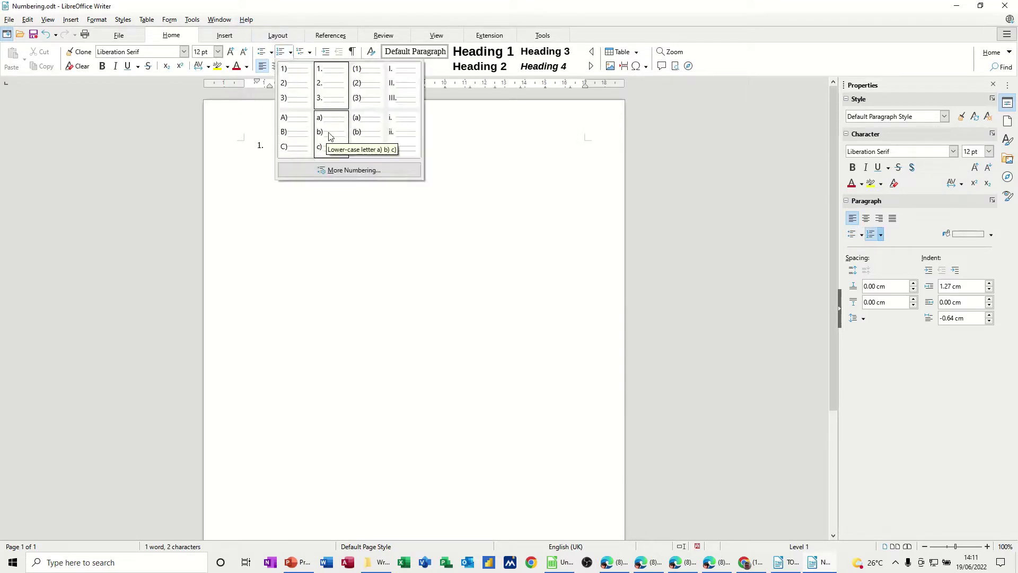
left_click(334, 170)
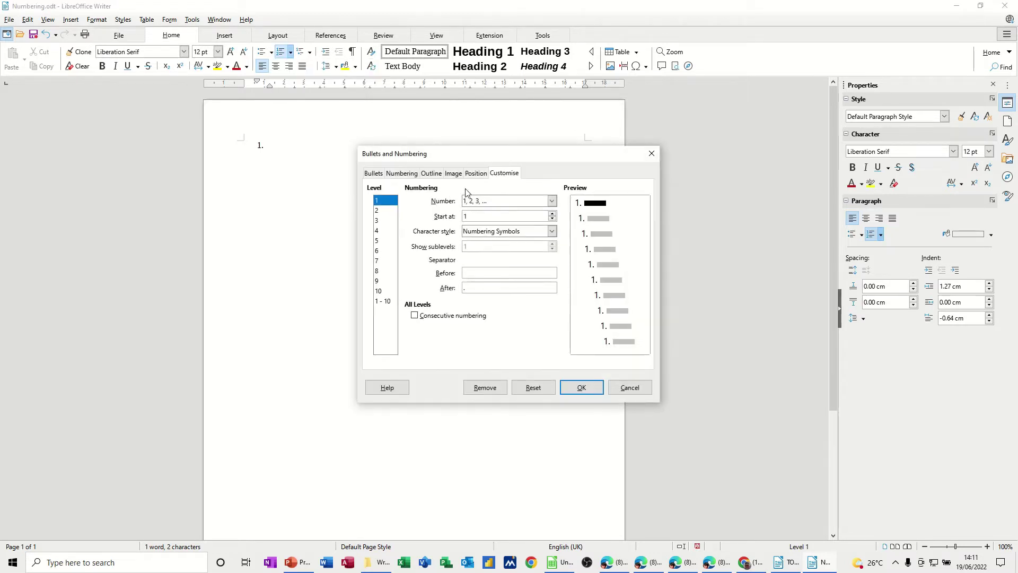
left_click(628, 391)
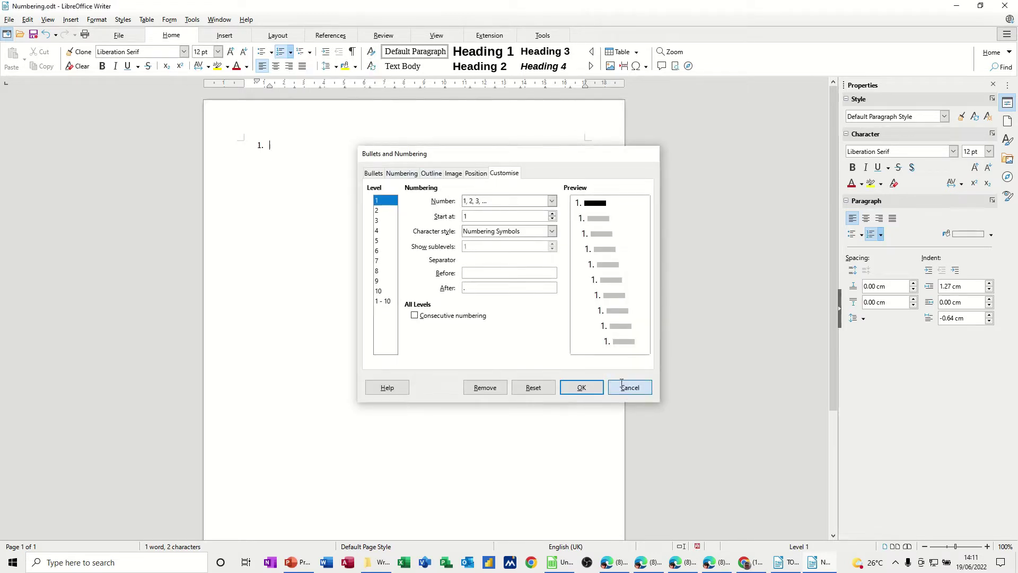
left_click(308, 55)
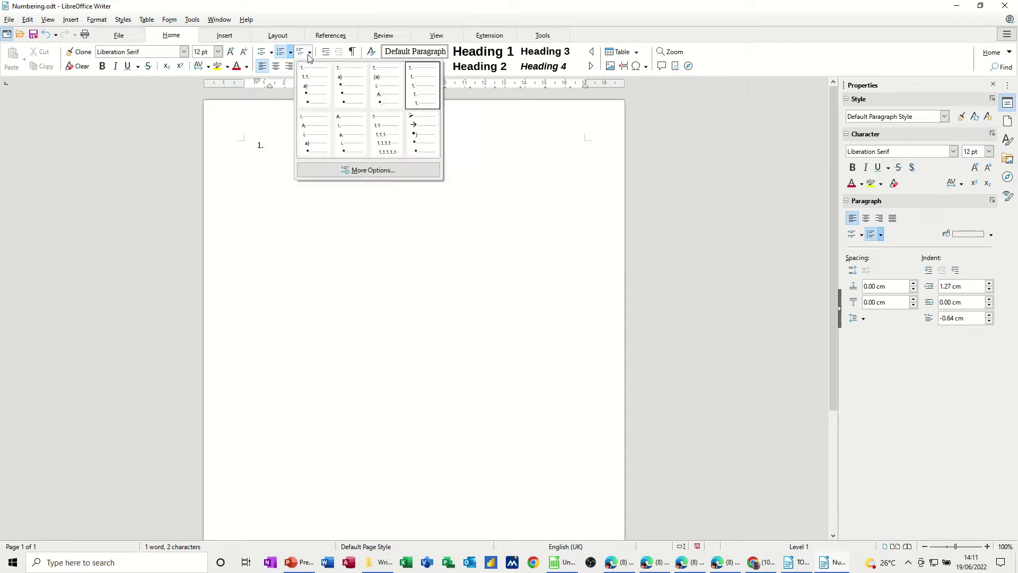
Apply 'Numeric with all sublevels' numbering and type item 1 'Test' with sub-items 1.1 and 1.2.
left_click(384, 127)
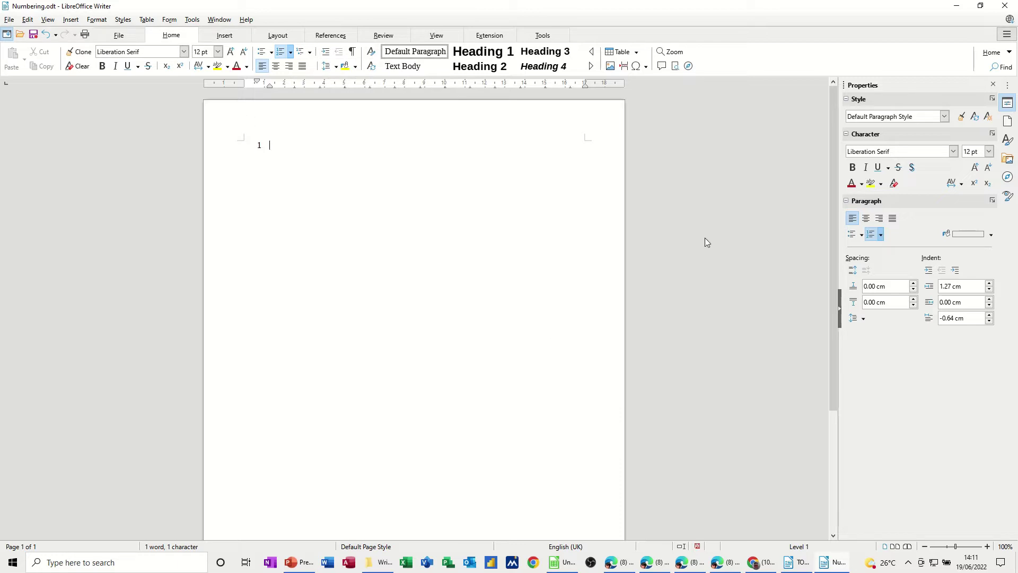
type("Test")
key("Tab")
type("dfdfhdfhd")
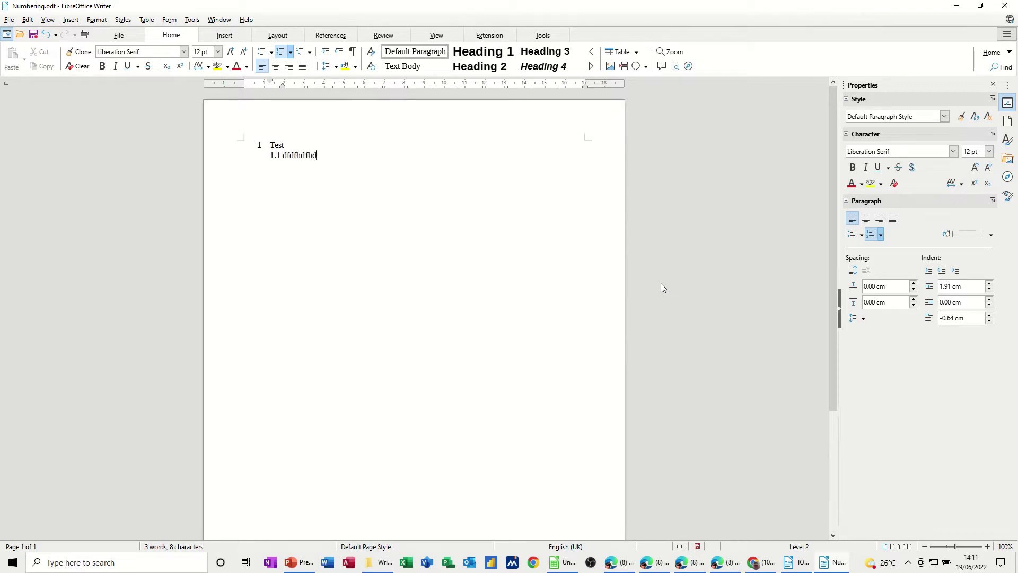
key("Return")
type("dfgdgfg")
key("Return")
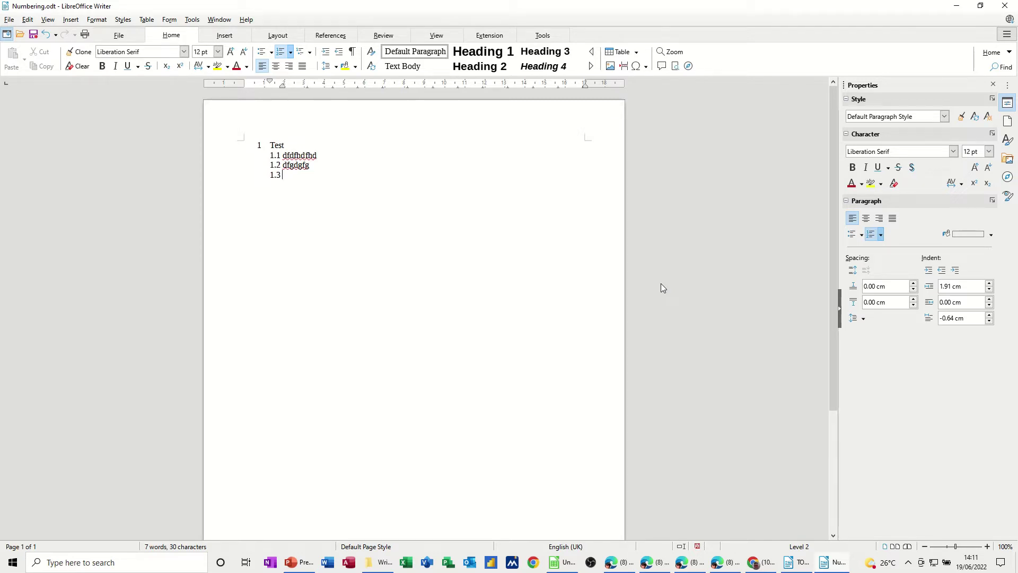
Add top-level items 2 and 3, then sub-items 3.1 and 3.2, ending on an empty 3.3.
key("shift+Tab")
type("ddhhkdkuhd")
key("Return")
type("d")
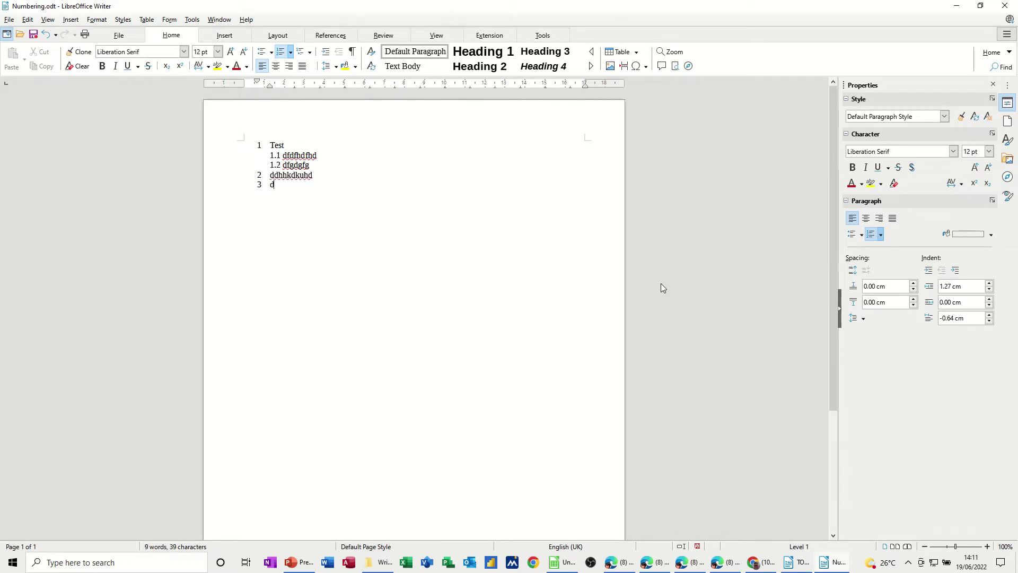
type("fhdfkhdf")
key("Return")
key("Tab")
type("dhduhdfuhd")
key("Return")
type("dfdgdgfg")
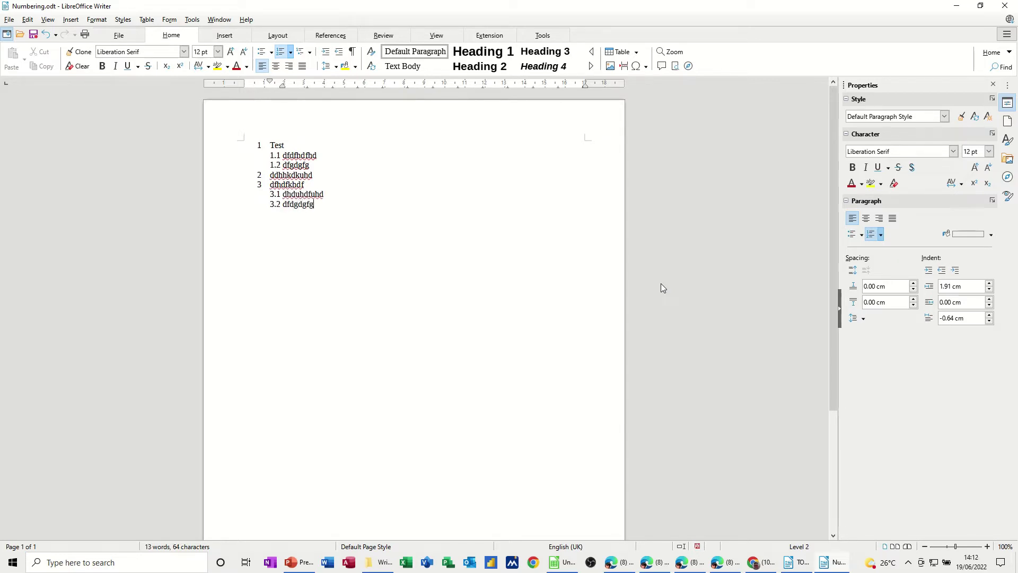
key("Return")
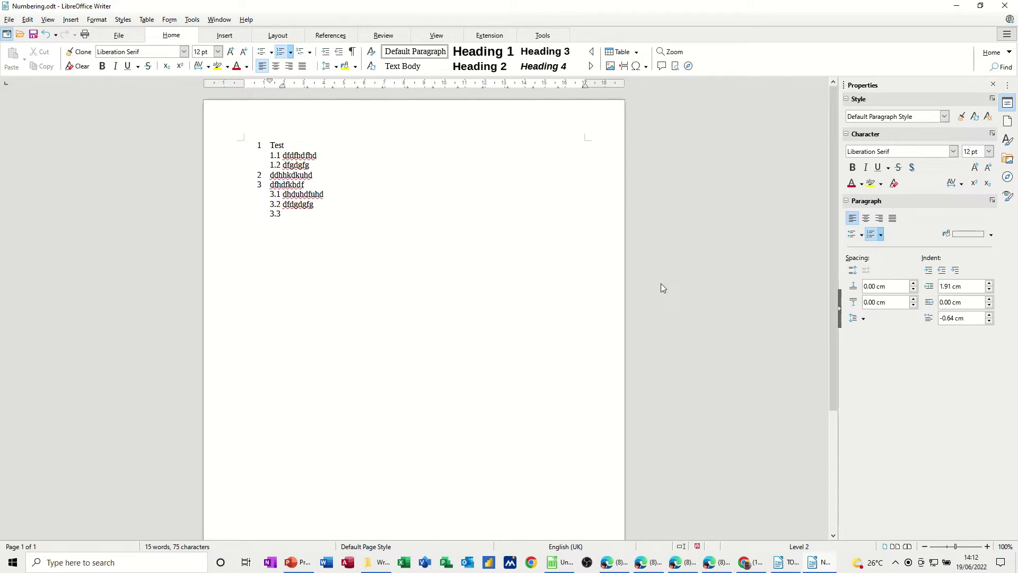
Fill in item 3.3 with an extra line break, then add sub-item 3.4.
type("dfhdfkhf")
key("shift+Return")
key("Return")
type("dfdfdfdfjkd")
Add top-level item 4 followed by an unnumbered empty paragraph.
key("Return")
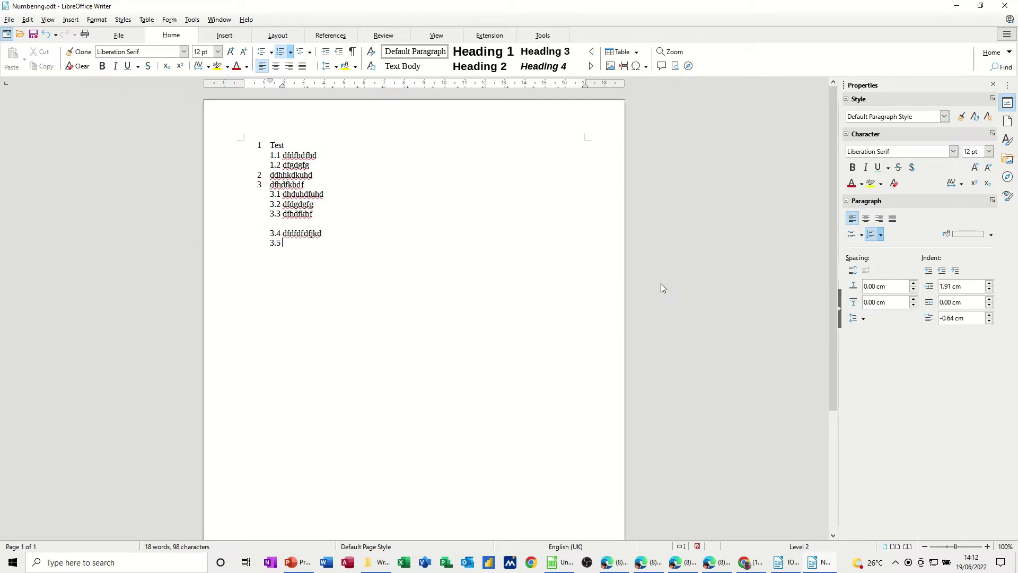
key("shift+Tab")
type("dfkhdfkhdf")
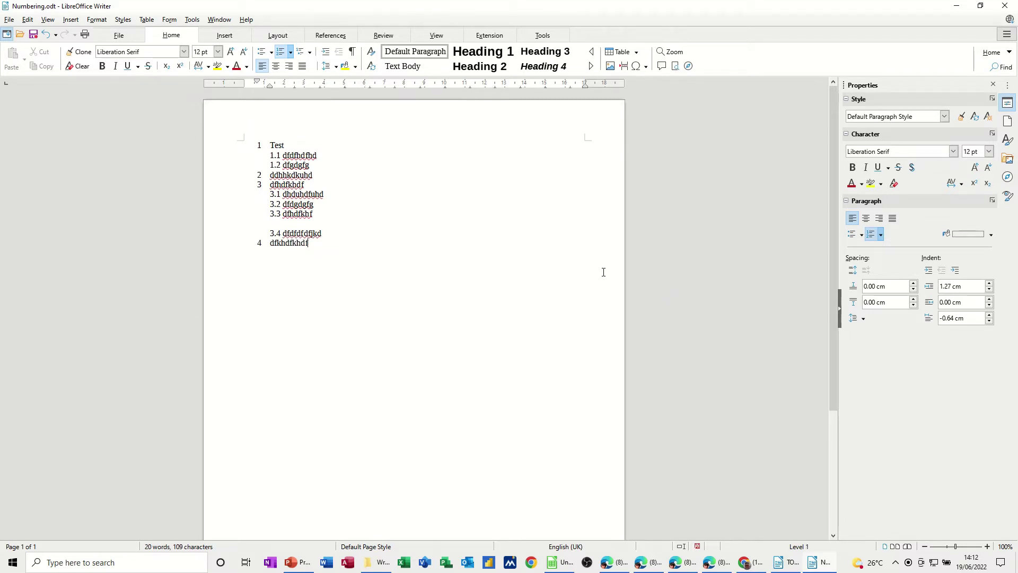
key("Return")
left_click(281, 56)
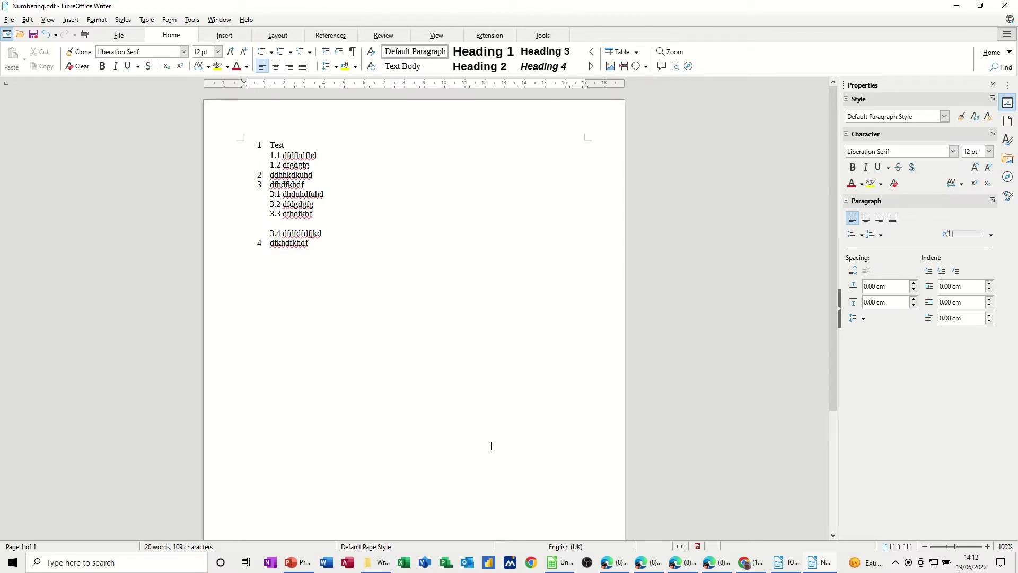
mouse_move(790, 561)
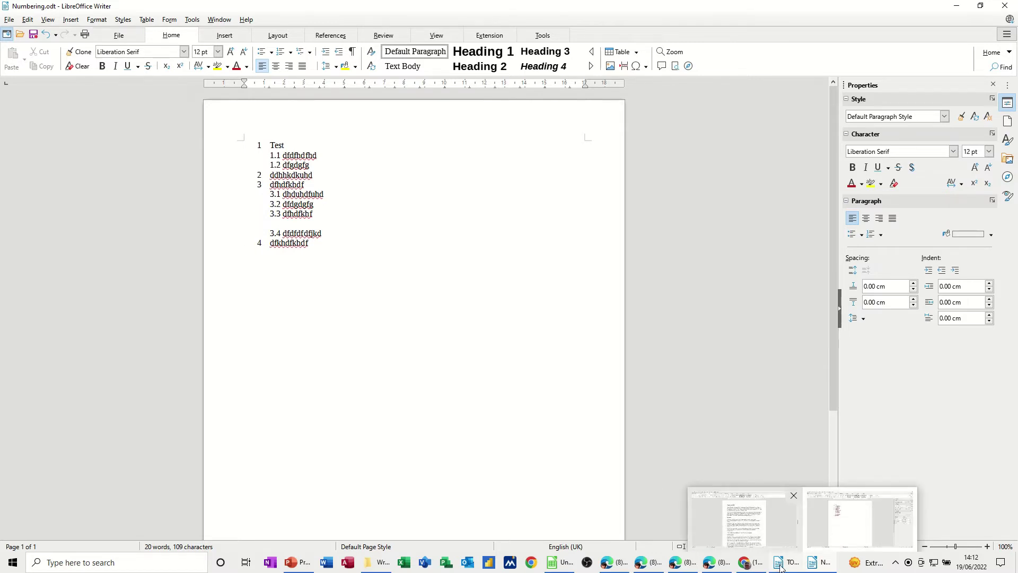
left_click(742, 522)
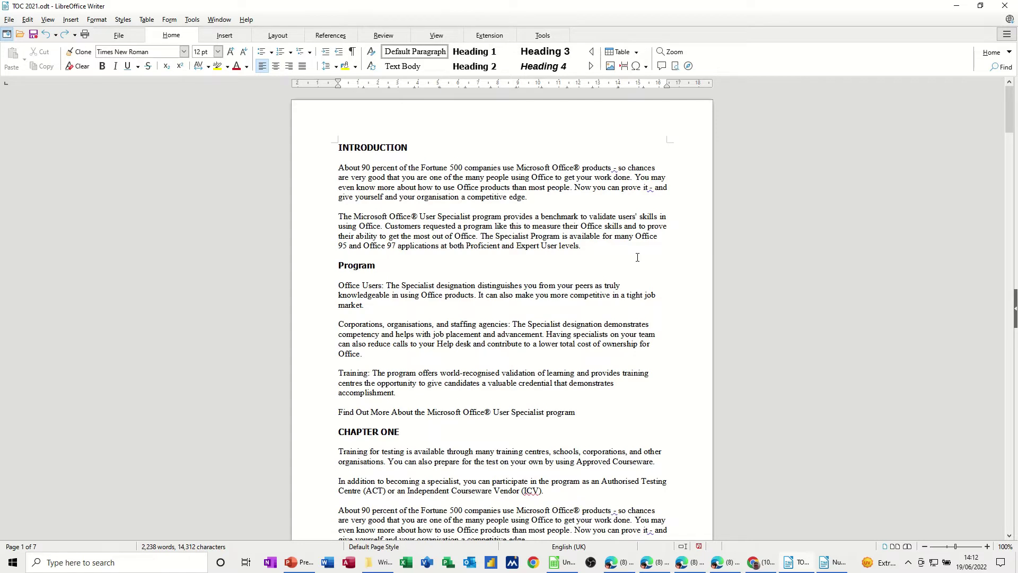
key("ctrl+a")
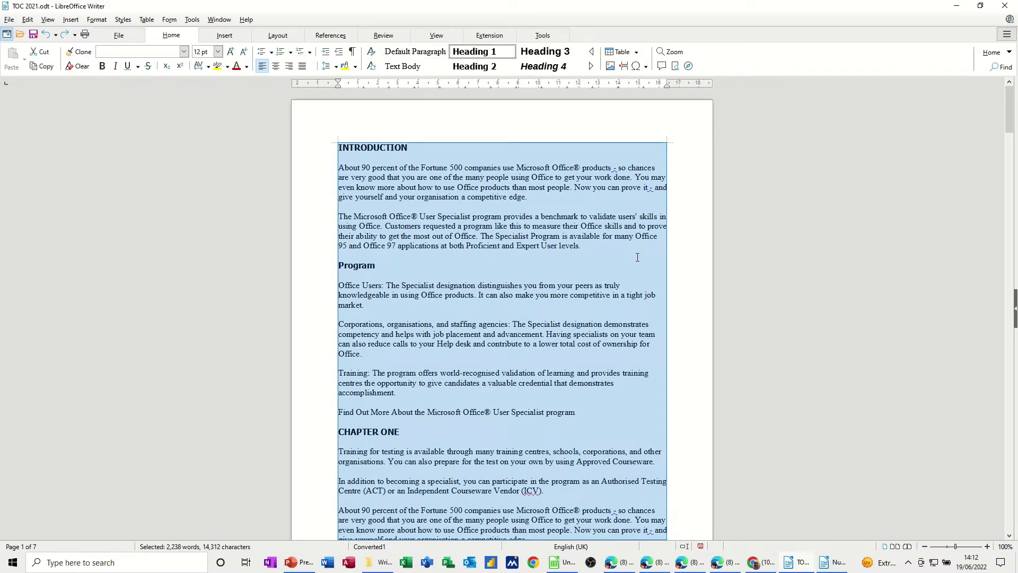
Apply 'Numeric with all sublevels' outline numbering to the whole document, then return to the INTRODUCTION heading.
left_click(310, 51)
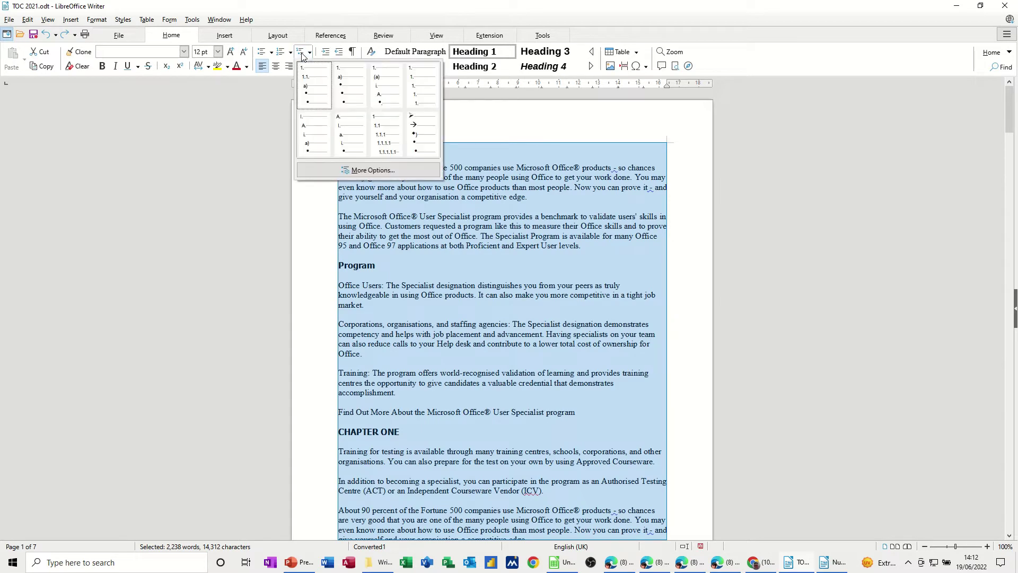
left_click(374, 124)
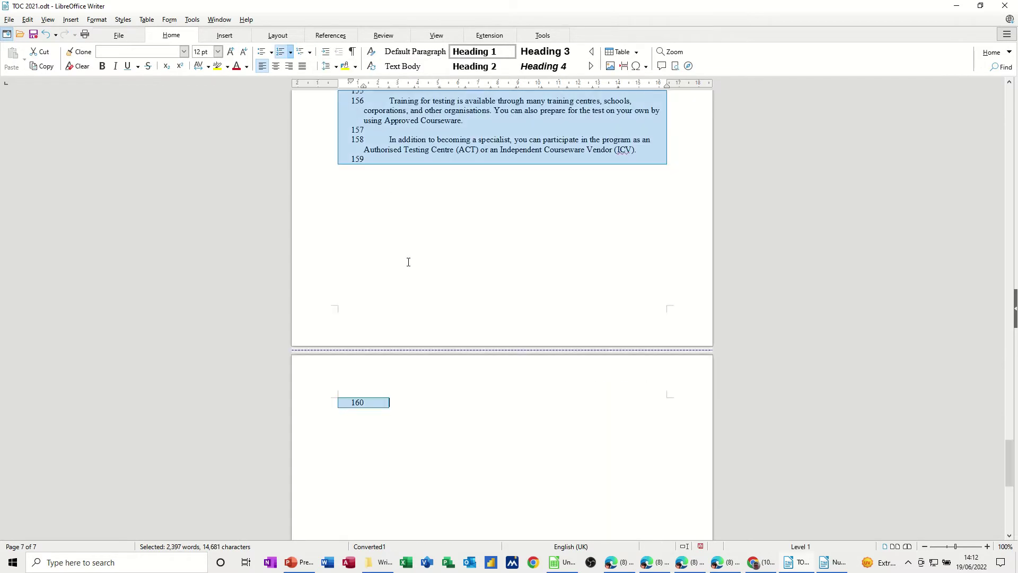
scroll(507, 295, "up", 15)
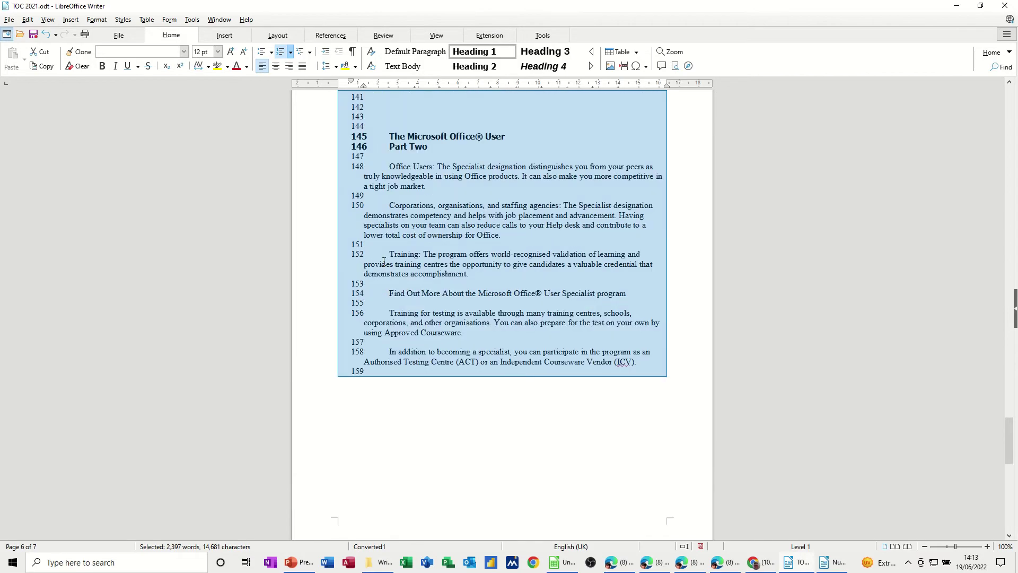
scroll(375, 241, "up", 15)
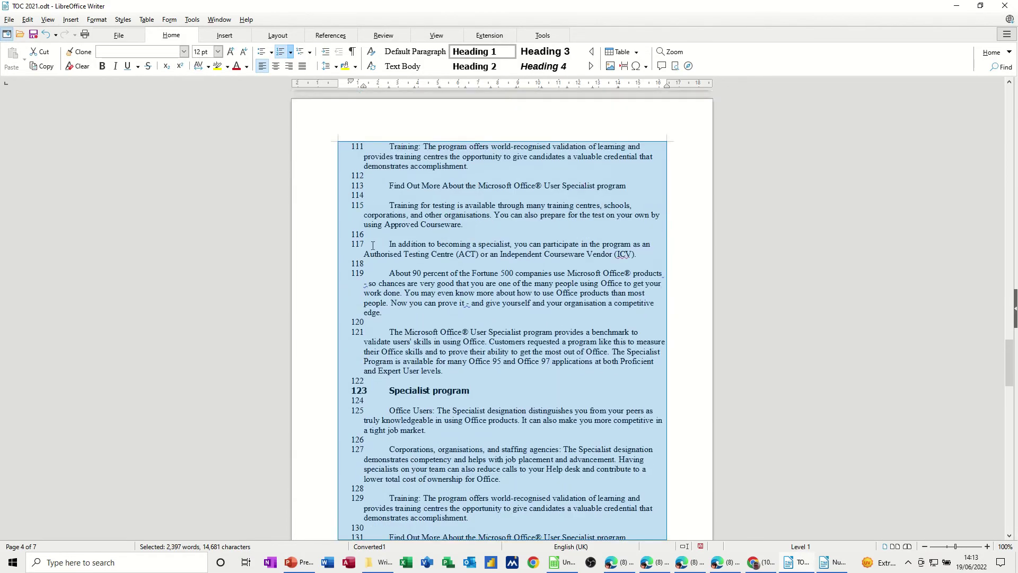
scroll(372, 258, "up", 15)
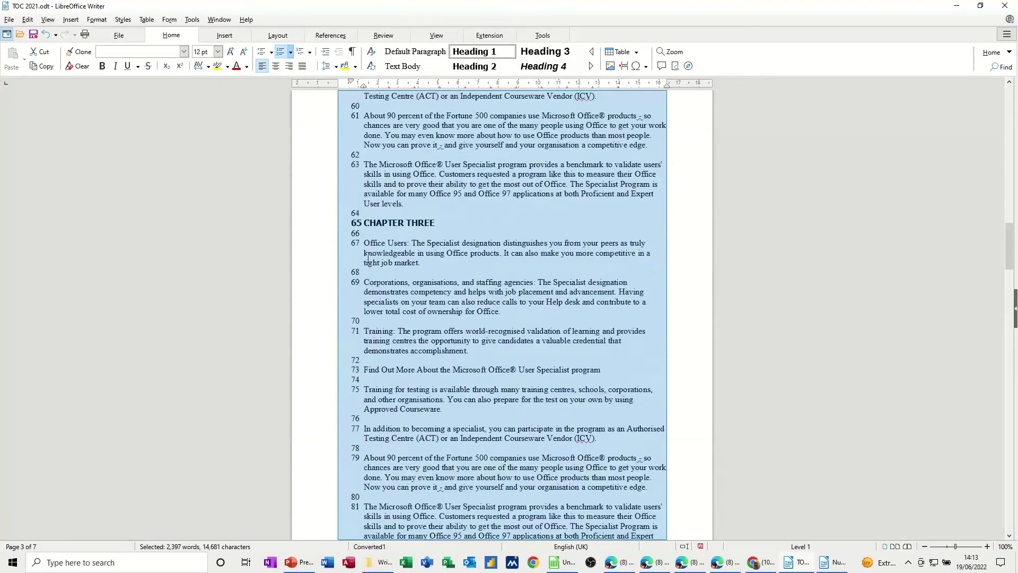
scroll(369, 278, "up", 15)
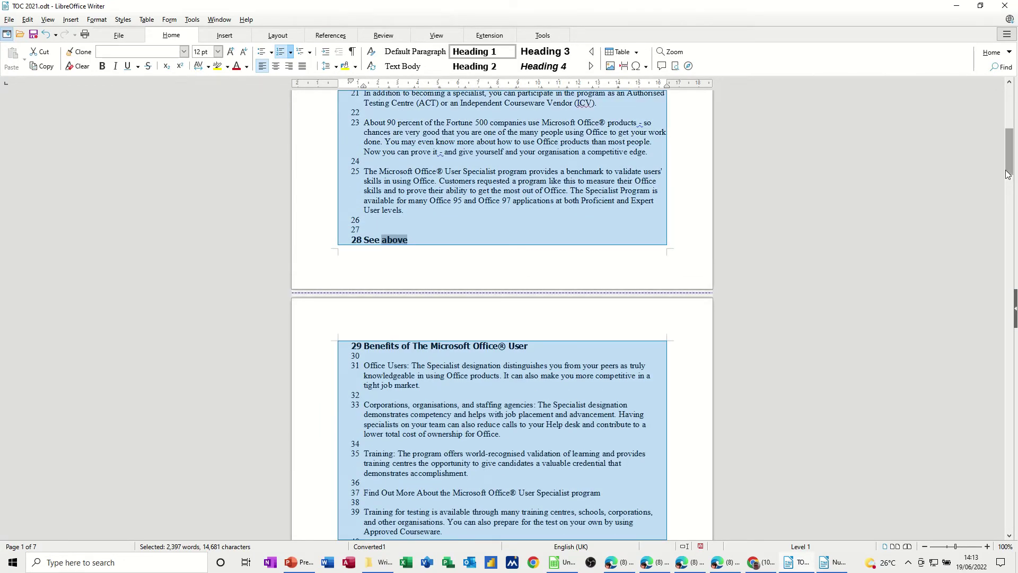
scroll(359, 180, "up", 10)
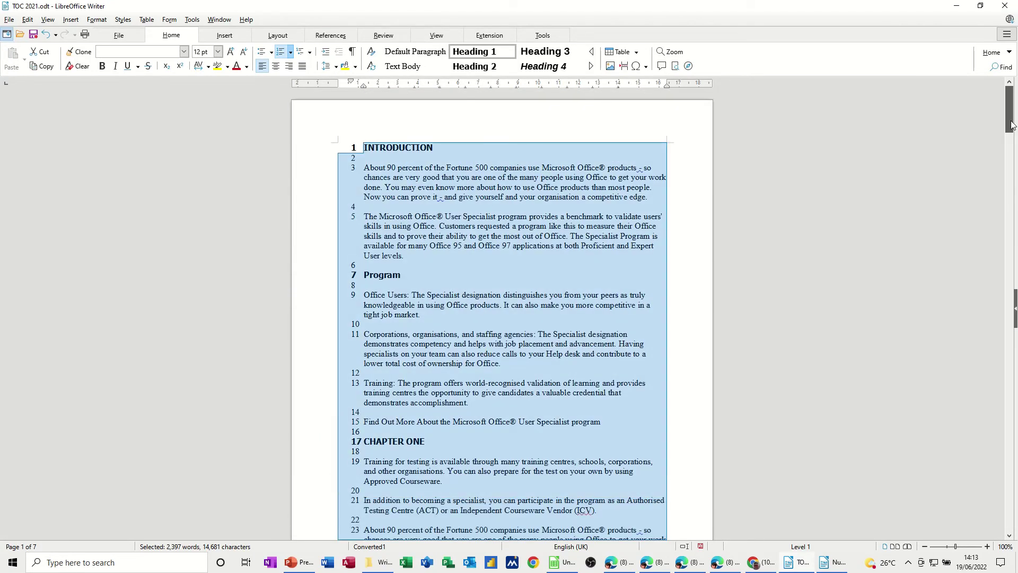
left_click(364, 147)
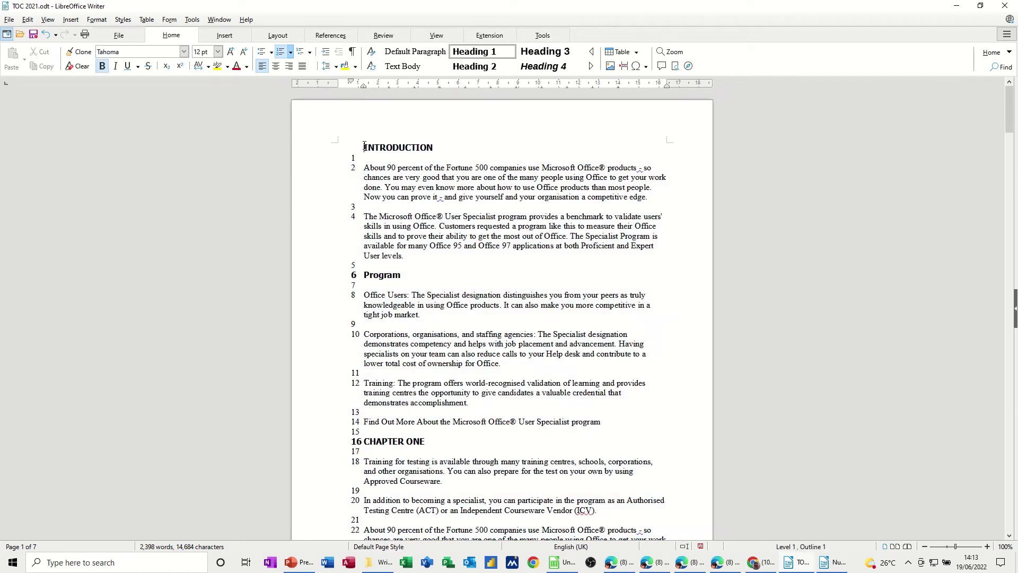
Strip numbers from the INTRODUCTION and Program headings and their blank lines, and demote Corporations to 3.1.
key("Down")
key("BackSpace")
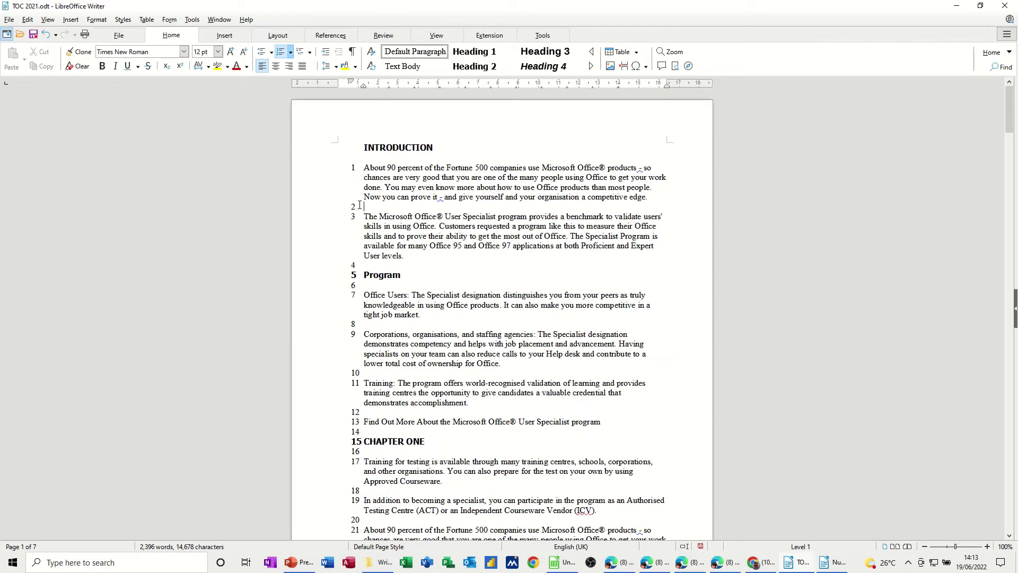
key("BackSpace")
key("BackSpace")
key("ctrl+2")
key("BackSpace")
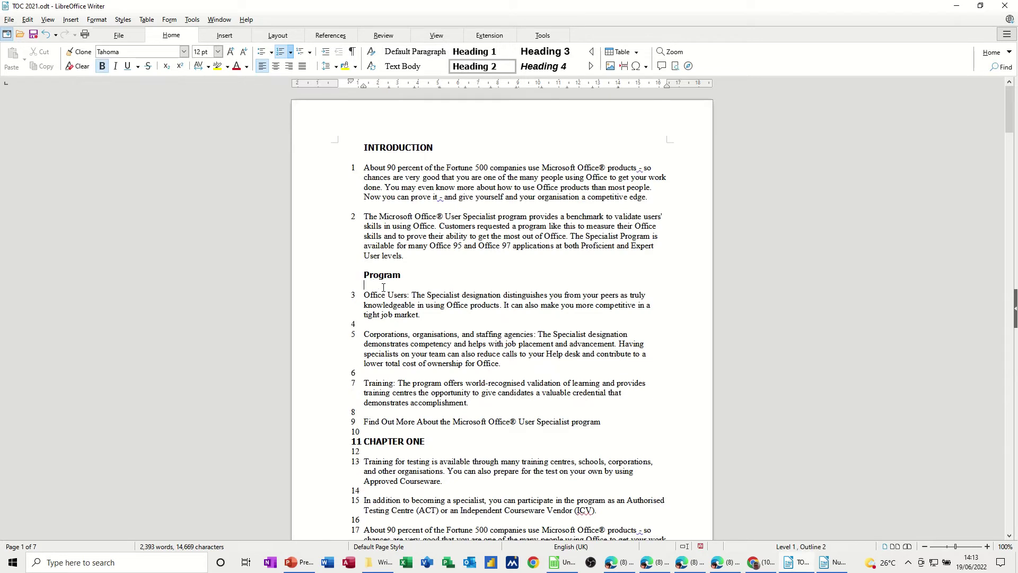
key("BackSpace")
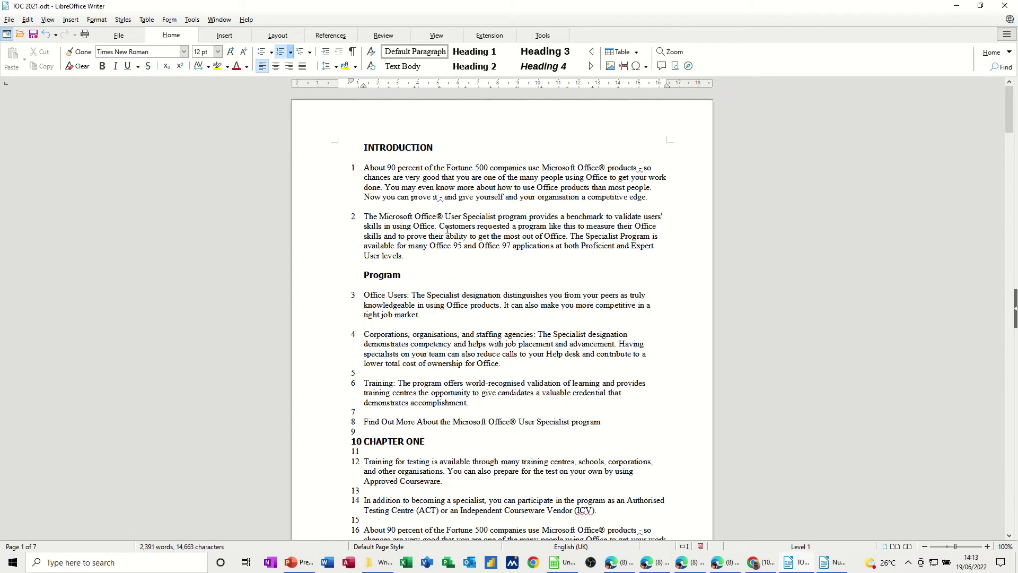
key("Tab")
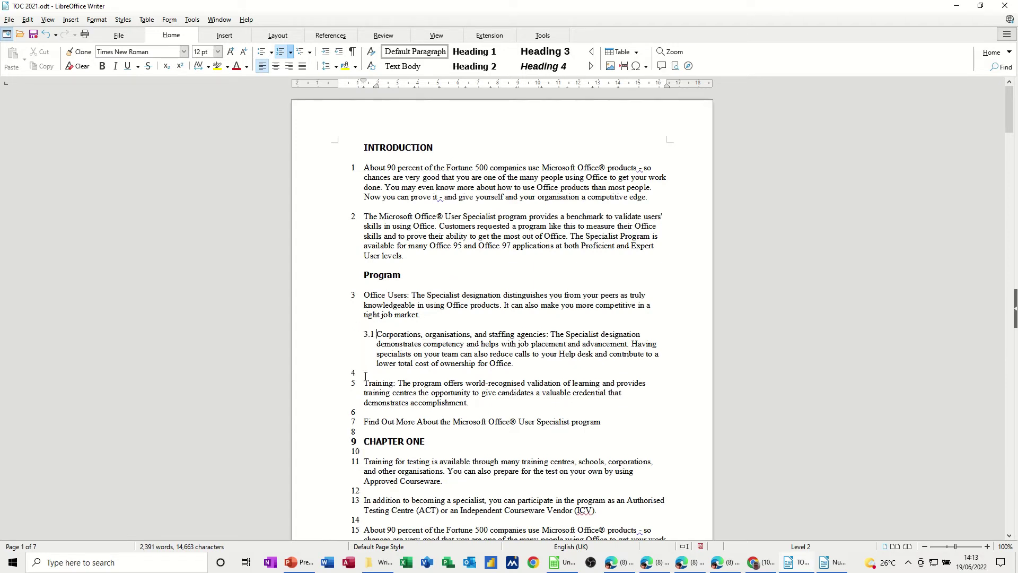
Clear the blank lines' numbers around the Training paragraph and demote it to sub-item 3.2.
left_click(365, 374)
key("BackSpace")
left_click(365, 382)
key("Tab")
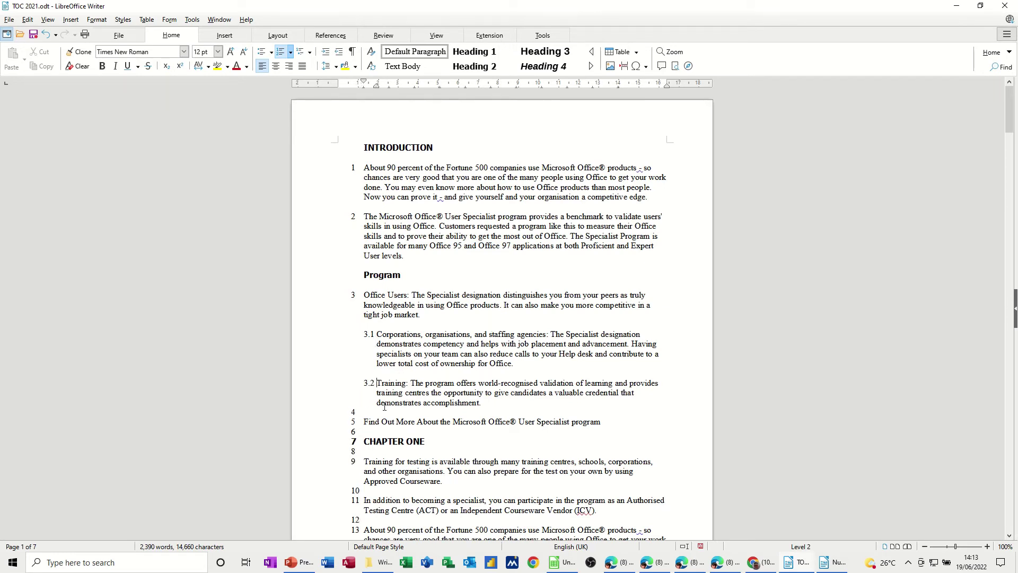
left_click(384, 408)
key("Delete")
Unnumber CHAPTER ONE and its blank lines, and demote the following paragraphs to 4.1 and 4.1.1.
left_click(365, 432)
key("BackSpace")
key("Delete")
left_click(369, 454)
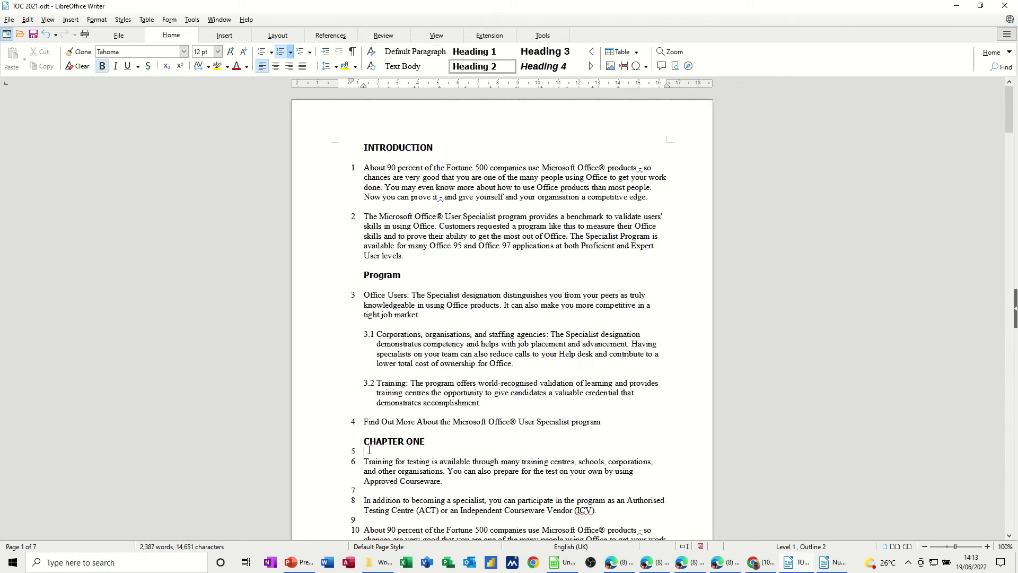
key("BackSpace")
key("BackSpace")
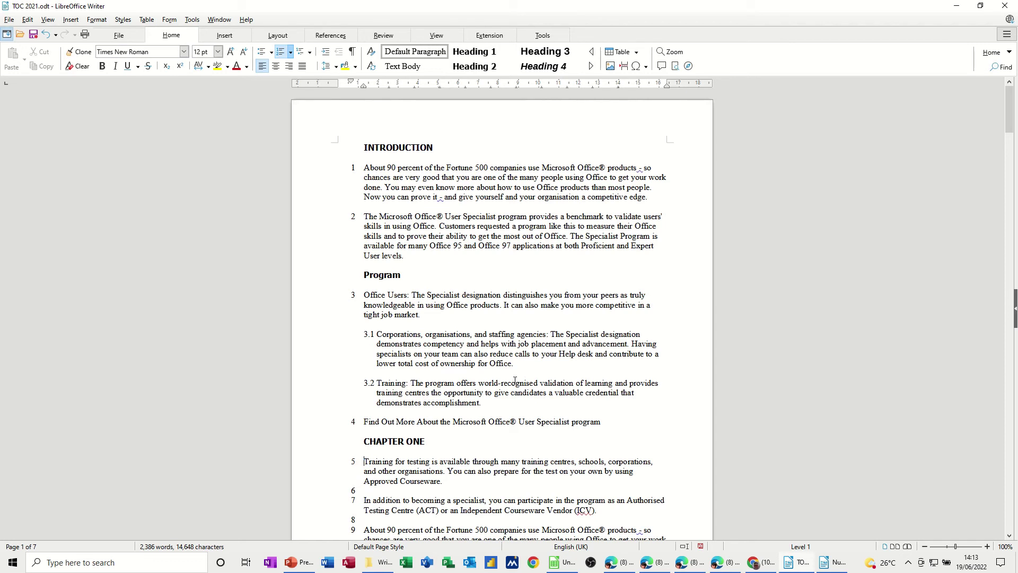
key("Tab")
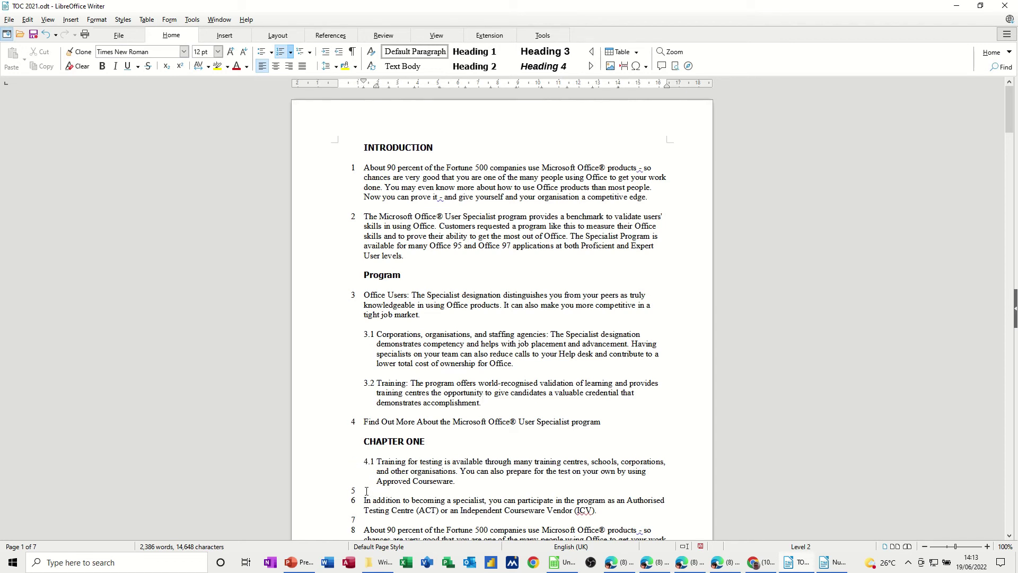
left_click(371, 490)
key("BackSpace")
key("BackSpace")
key("Tab")
key("Tab")
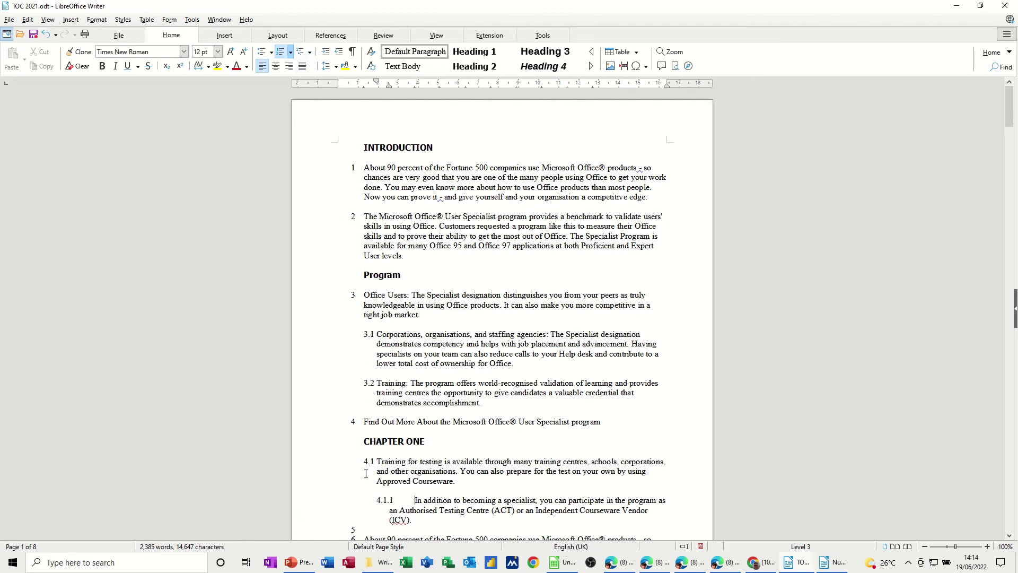
scroll(366, 473, "down", 1)
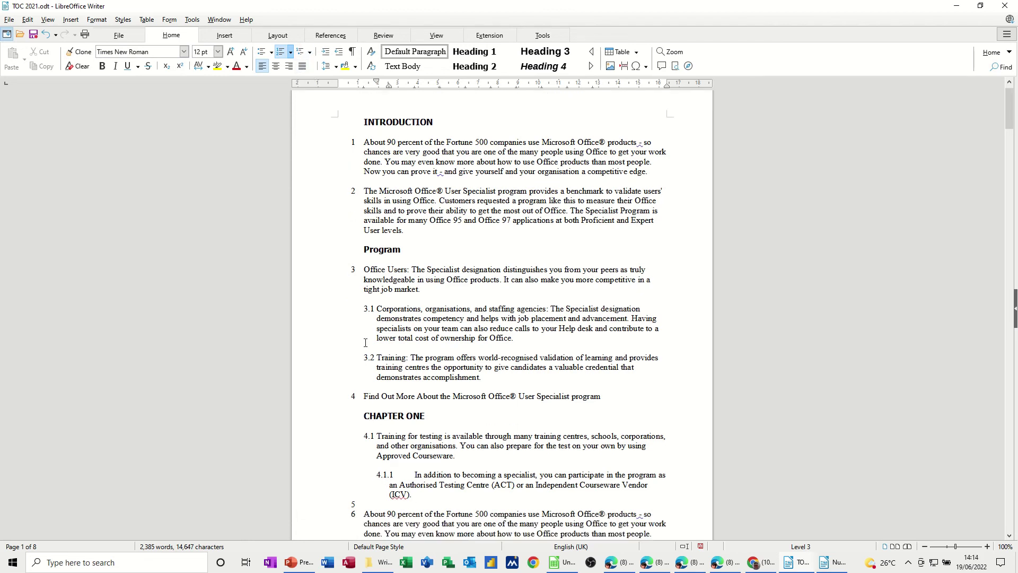